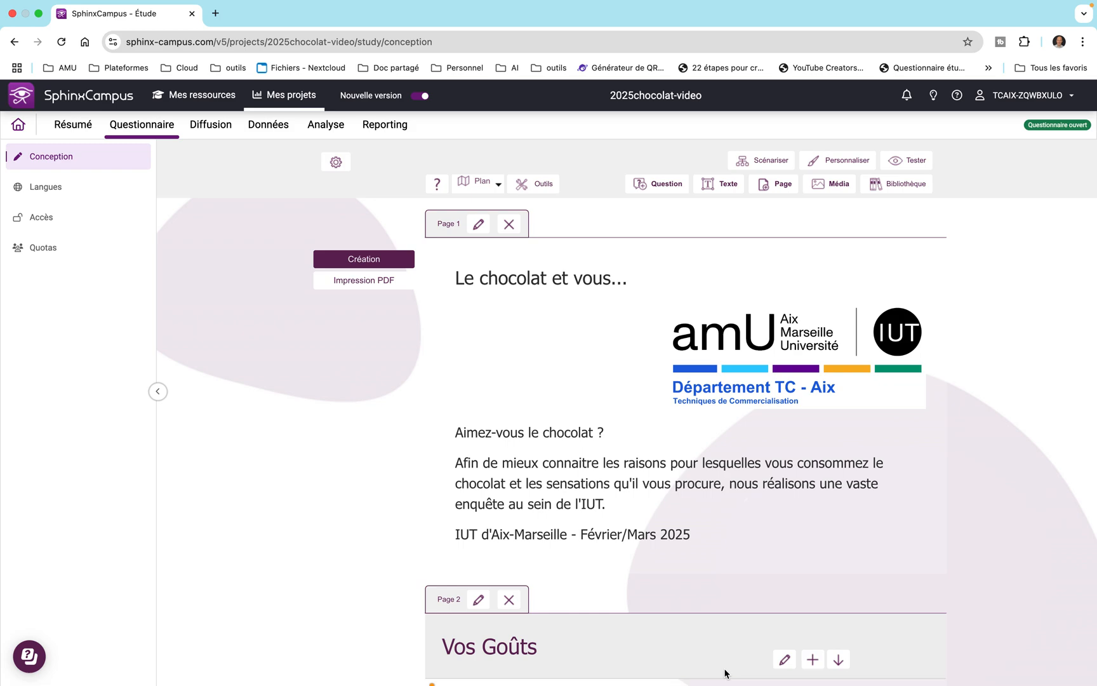
Add a question after Q1 on the Vos Goûts page, labelled "Q2/ Quel(s) type(s) de chocolat aimez-vous ?".
{"action": "scroll", "coordinate": [726, 673], "scroll_direction": "down", "scroll_amount": 5}
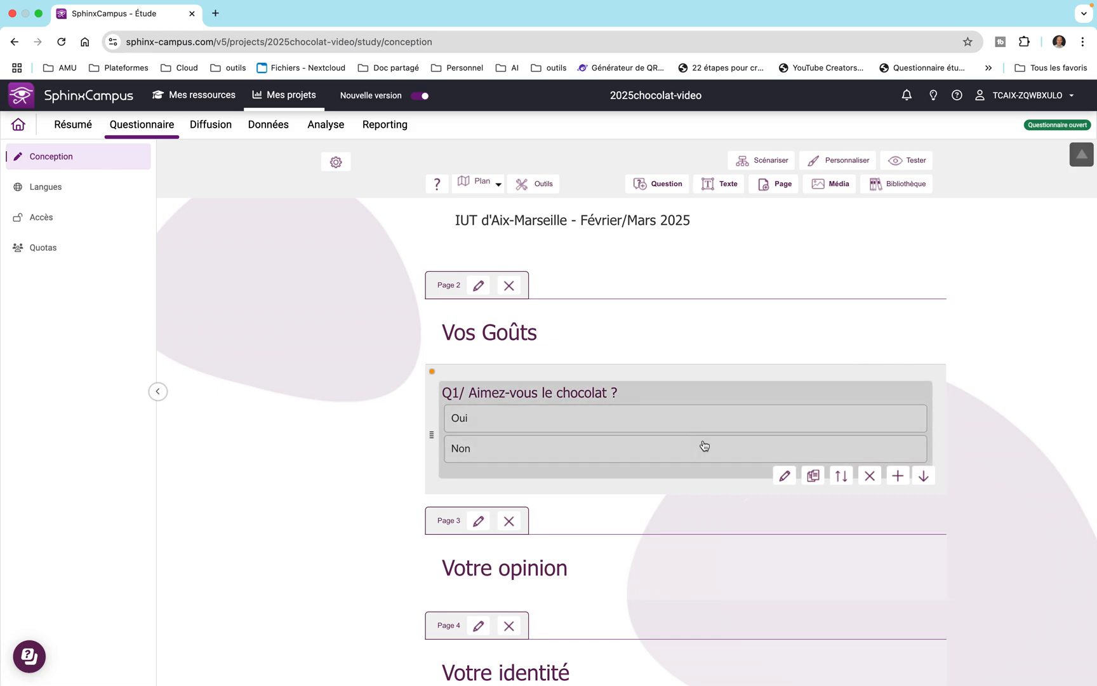
{"action": "left_click", "coordinate": [892, 476]}
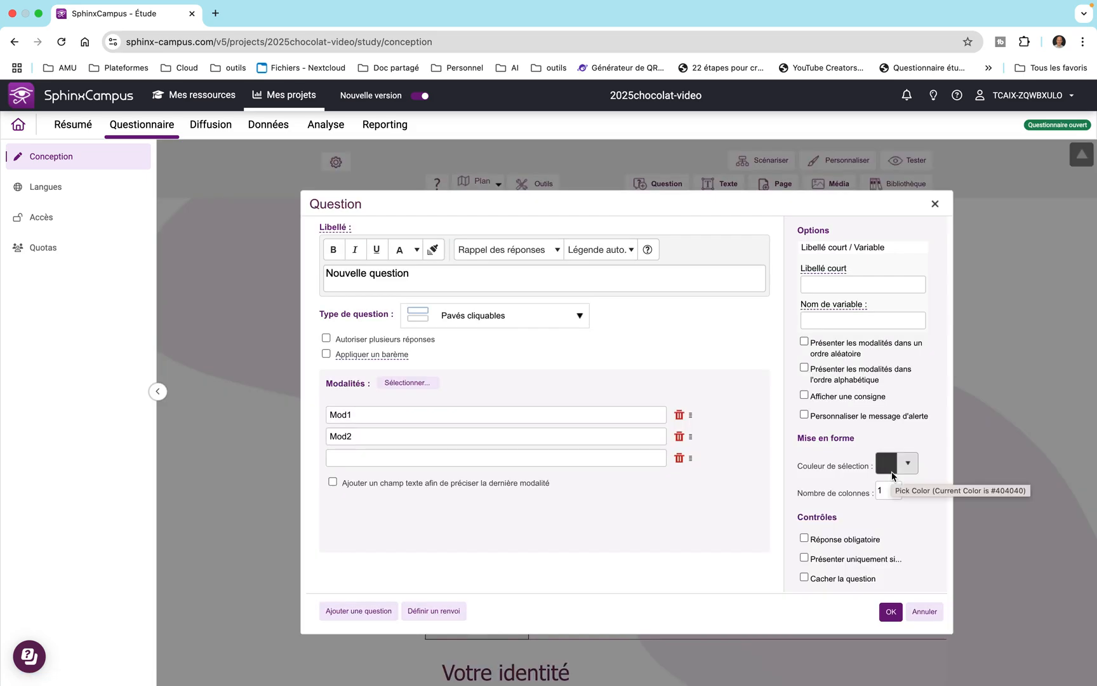
{"action": "left_click", "coordinate": [422, 271]}
{"action": "left_click_drag", "start_coordinate": [422, 271], "coordinate": [297, 272]}
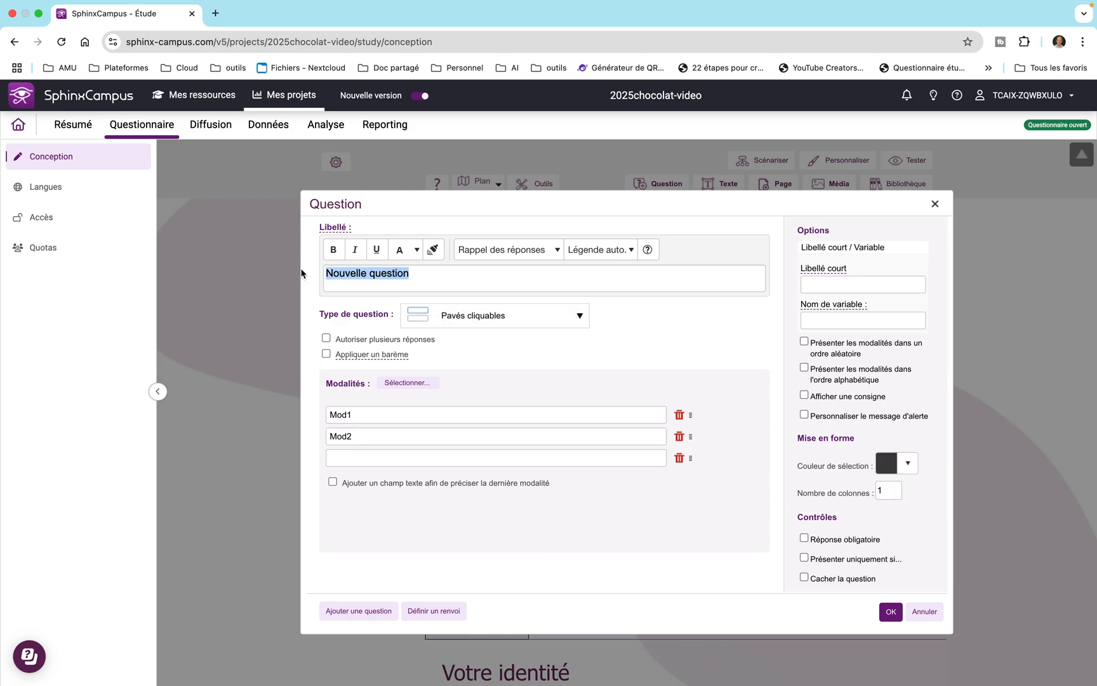
{"action": "type", "text": "Q2/"}
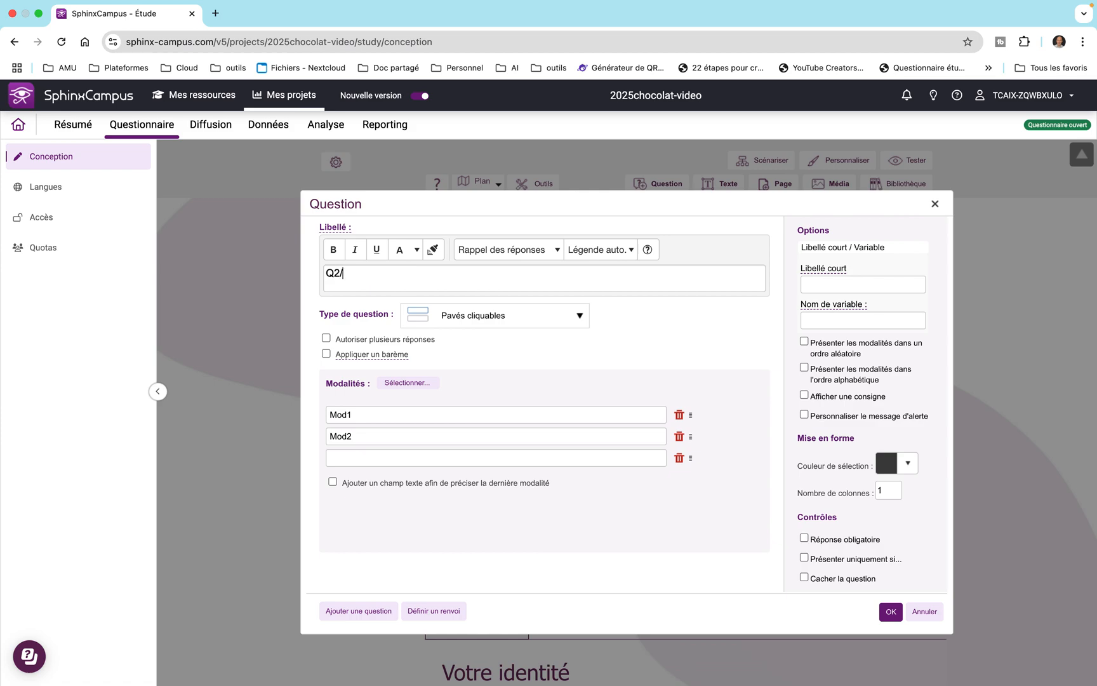
{"action": "type", "text": " Quel"}
{"action": "type", "text": "(s"}
{"action": "type", "text": ")"}
{"action": "type", "text": " type"}
{"action": "type", "text": "(s) "}
{"action": "type", "text": "de choco"}
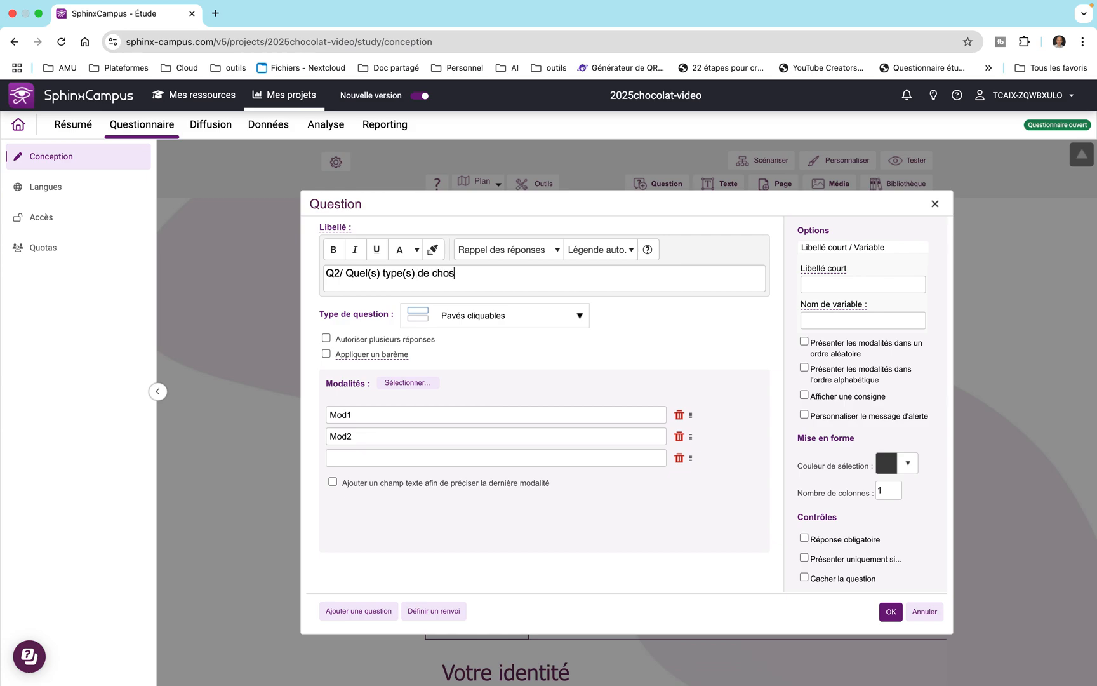
{"action": "type", "text": "lat aimez-vous ?"}
Set the question type to Case à cocher and allow multiple answers with a fixed number of 3.
{"action": "left_click", "coordinate": [579, 320]}
{"action": "mouse_move", "coordinate": [546, 330]}
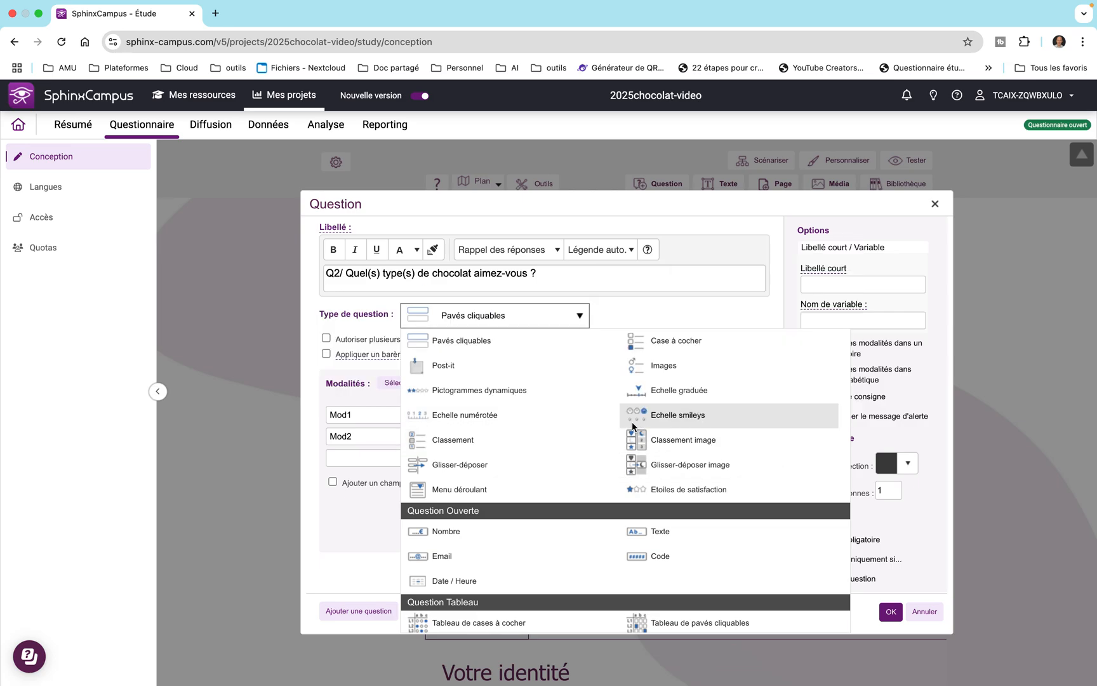
{"action": "left_click", "coordinate": [662, 347]}
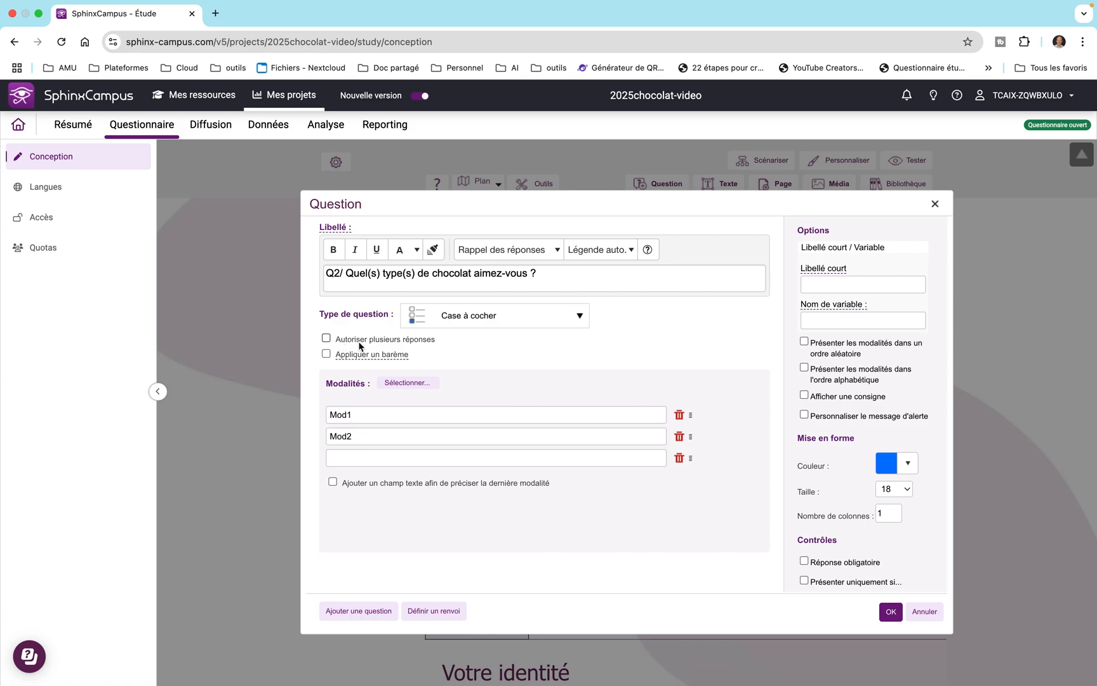
{"action": "left_click", "coordinate": [327, 338]}
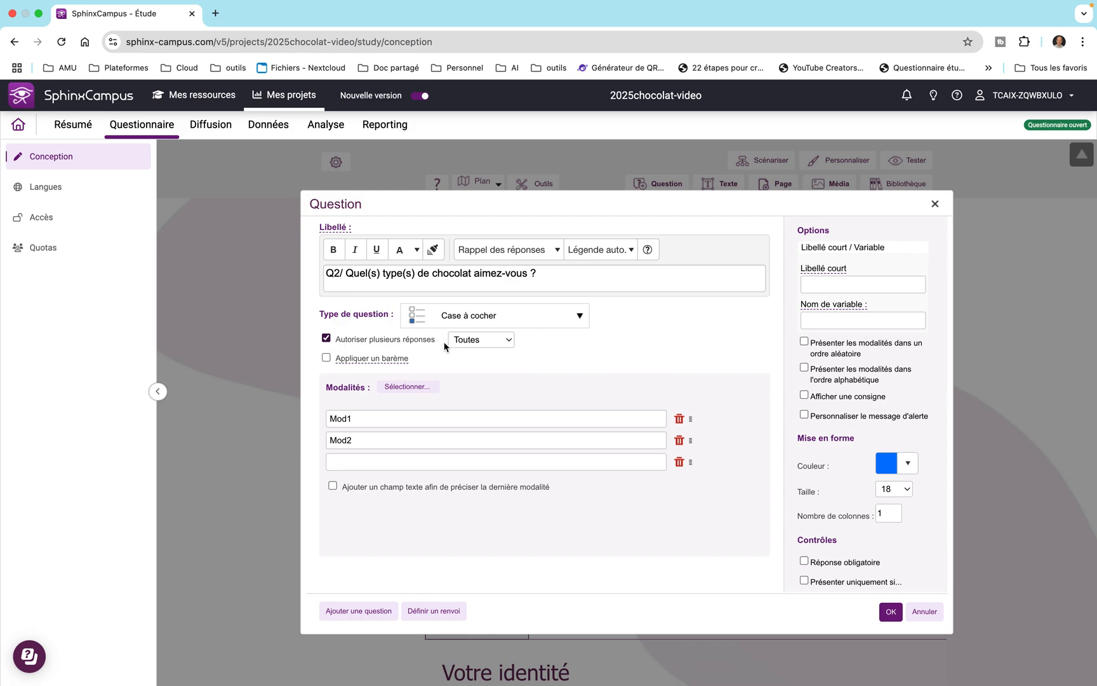
{"action": "left_click", "coordinate": [509, 340]}
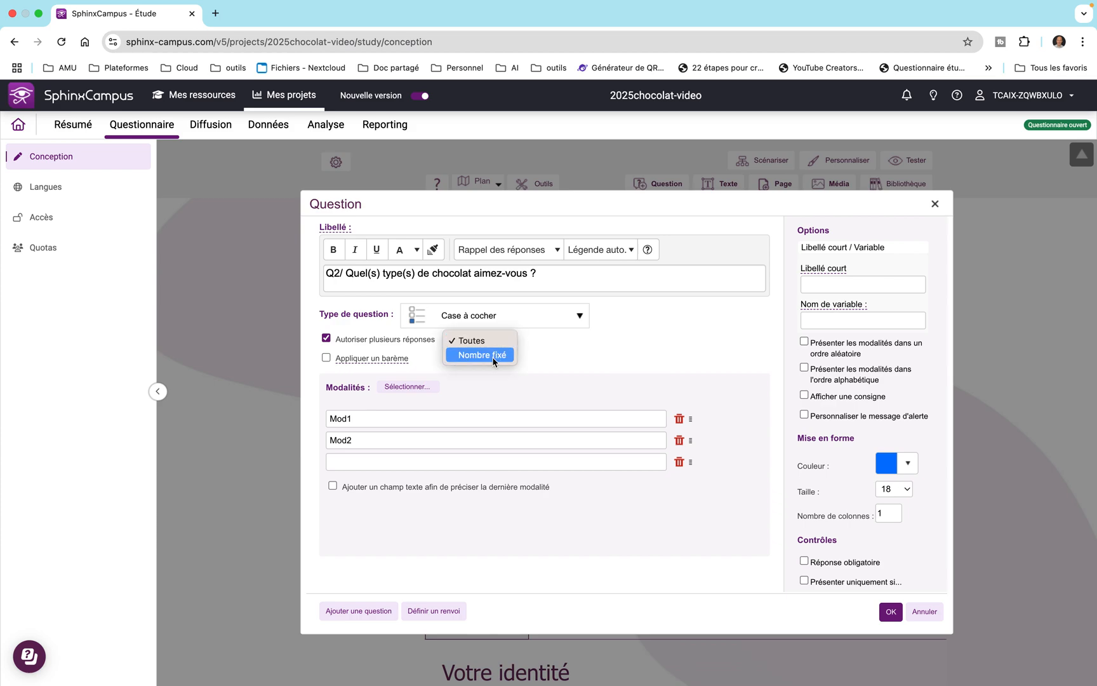
{"action": "left_click", "coordinate": [493, 356]}
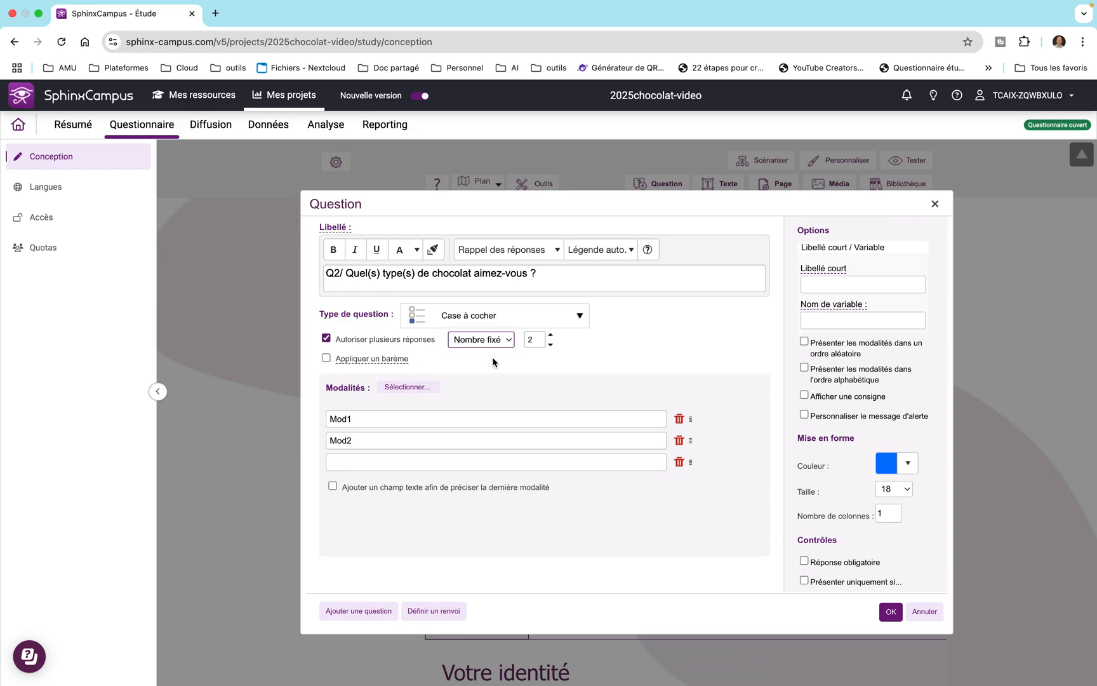
{"action": "left_click", "coordinate": [551, 338]}
Enter Noir, Au lait, Aux noisettes and Blanc as the first four answer options.
{"action": "left_click_drag", "start_coordinate": [359, 416], "coordinate": [315, 414]}
{"action": "type", "text": "Noir"}
{"action": "key", "text": "Tab"}
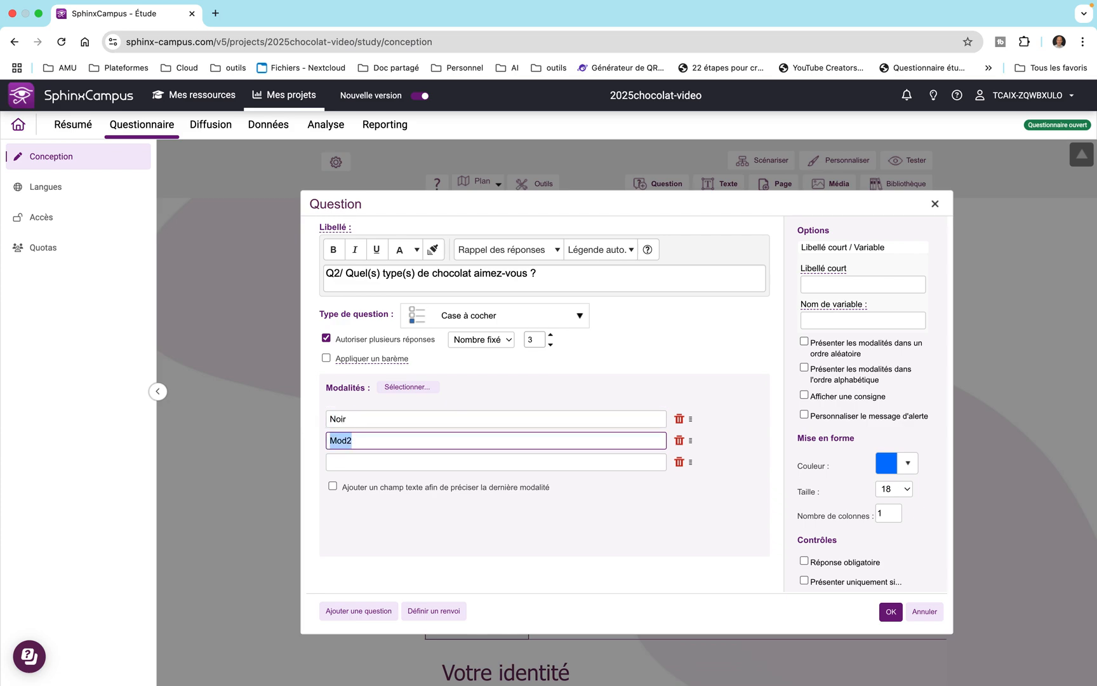
{"action": "type", "text": "Au lait"}
{"action": "key", "text": "Tab"}
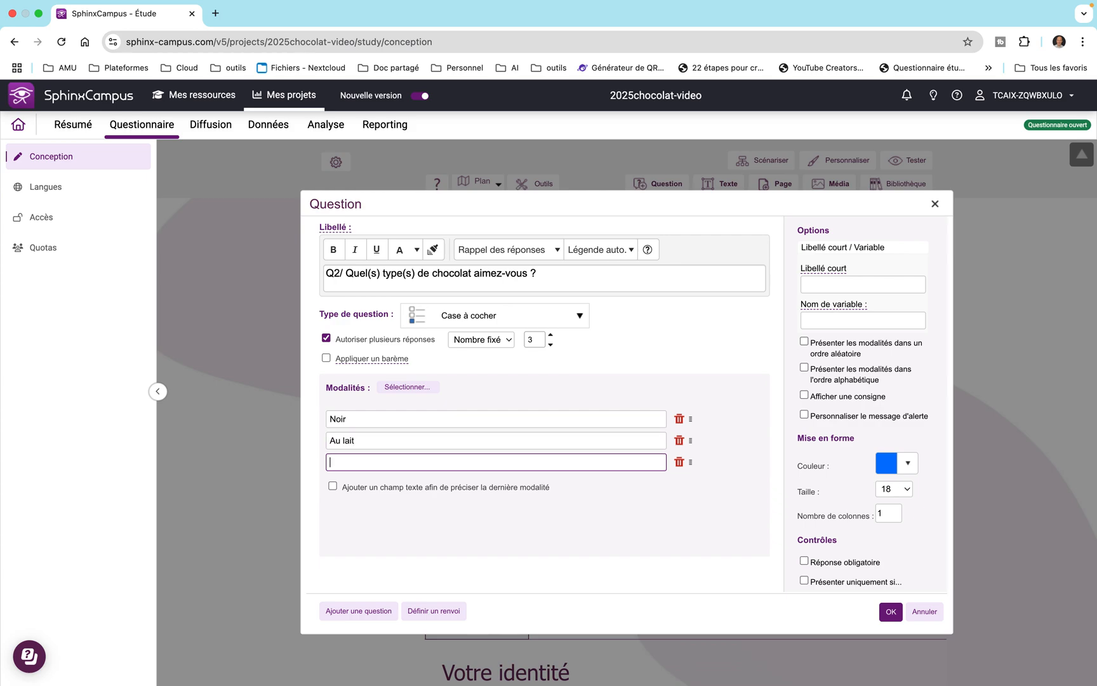
{"action": "type", "text": "Aux "}
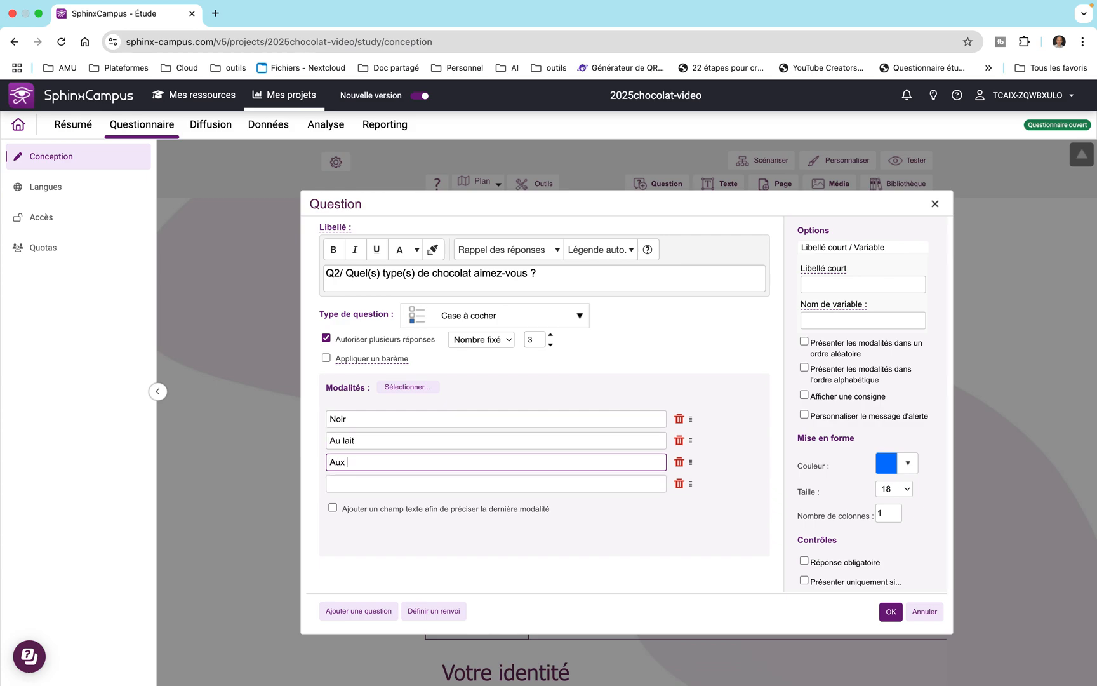
{"action": "type", "text": "noisettes"}
{"action": "key", "text": "Tab"}
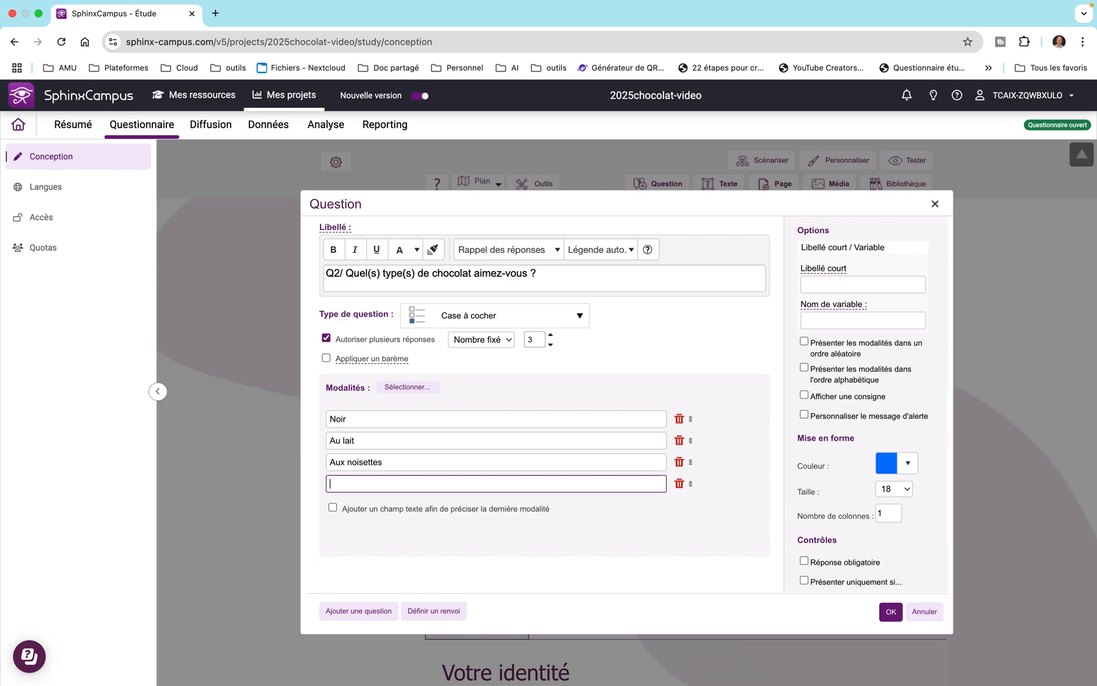
{"action": "type", "text": "Blo"}
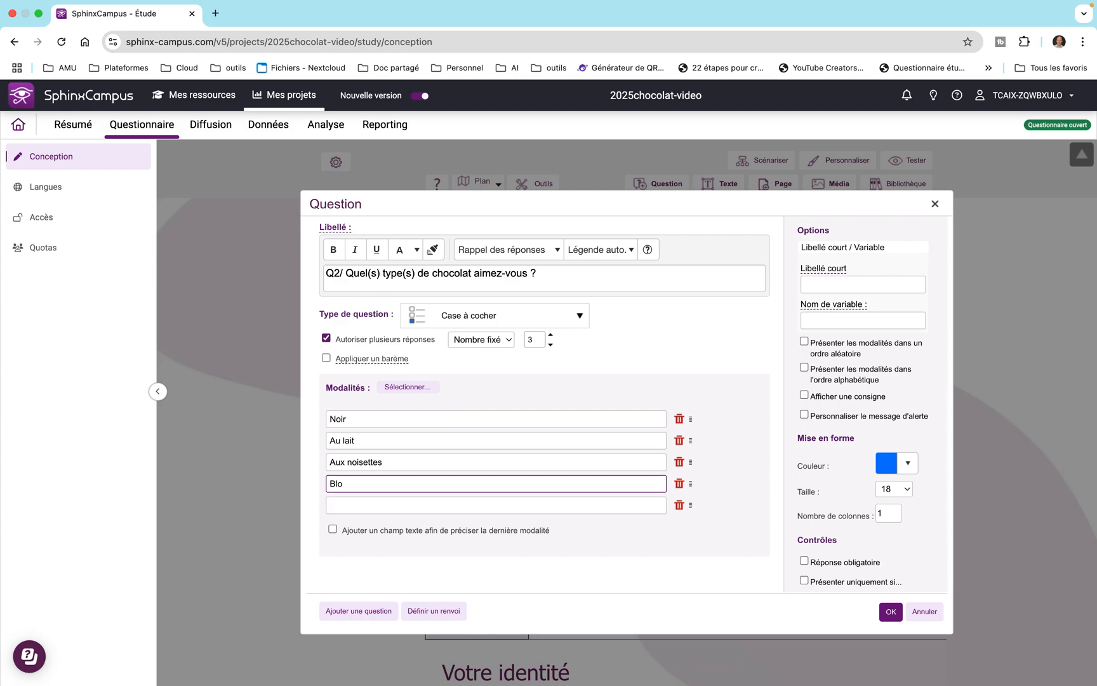
{"action": "key", "text": "BackSpace"}
{"action": "type", "text": "anc"}
{"action": "key", "text": "Tab"}
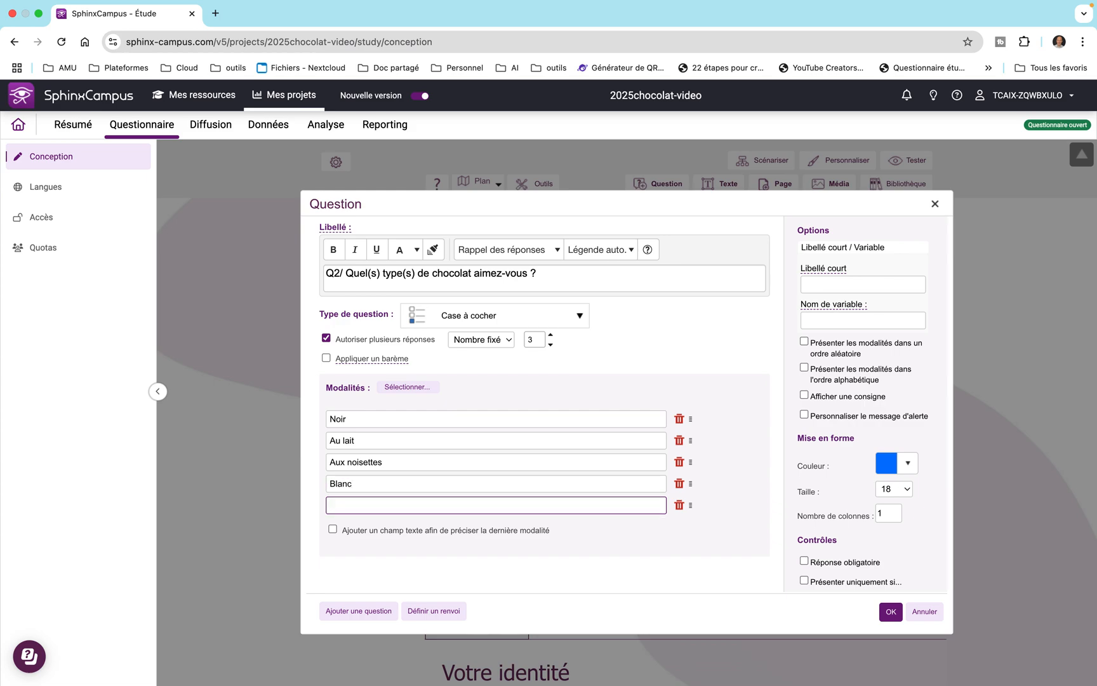
Add the answer options Aux amandes, Au riz and Praliné.
{"action": "type", "text": "Aux amandes"}
{"action": "key", "text": "Tab"}
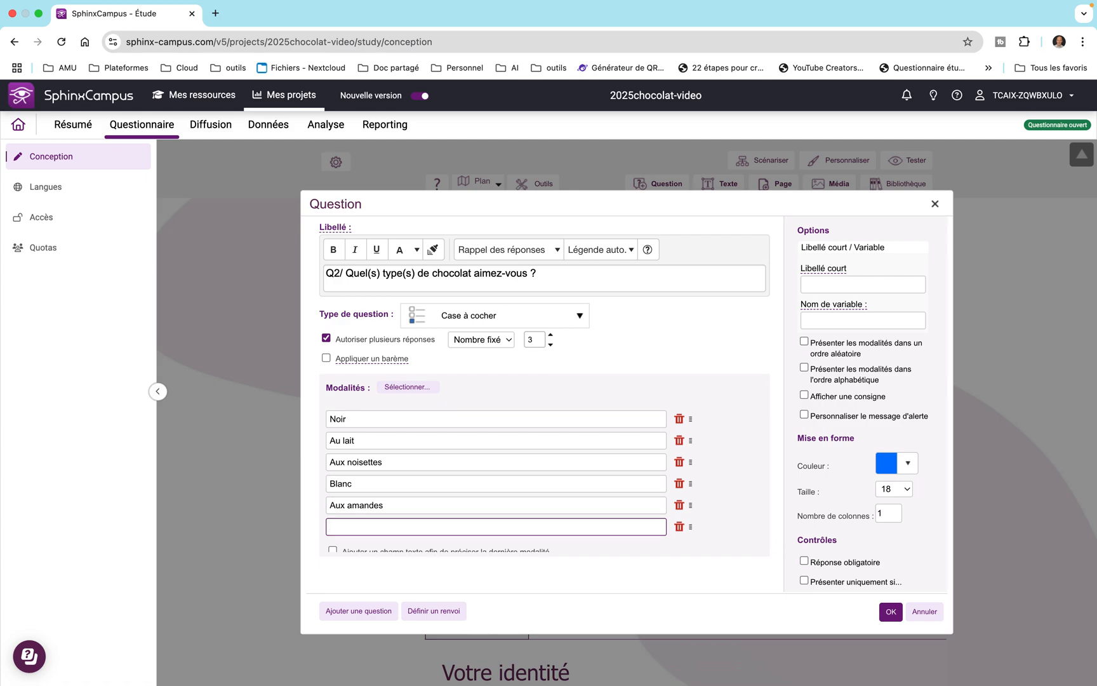
{"action": "type", "text": "Au riz"}
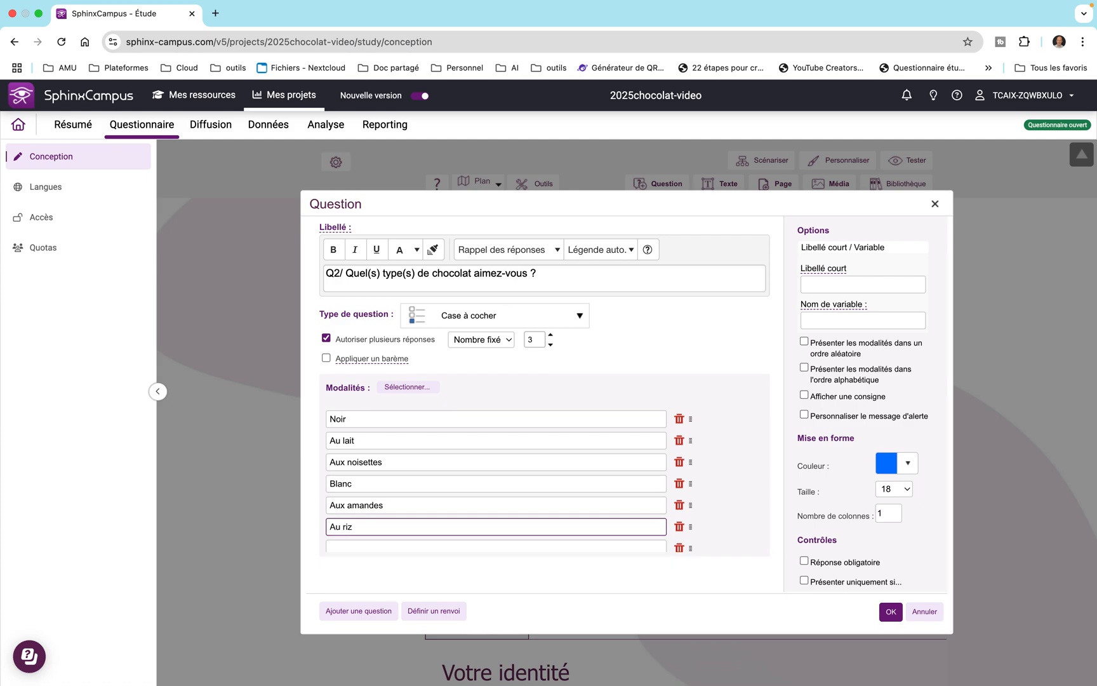
{"action": "key", "text": "Tab"}
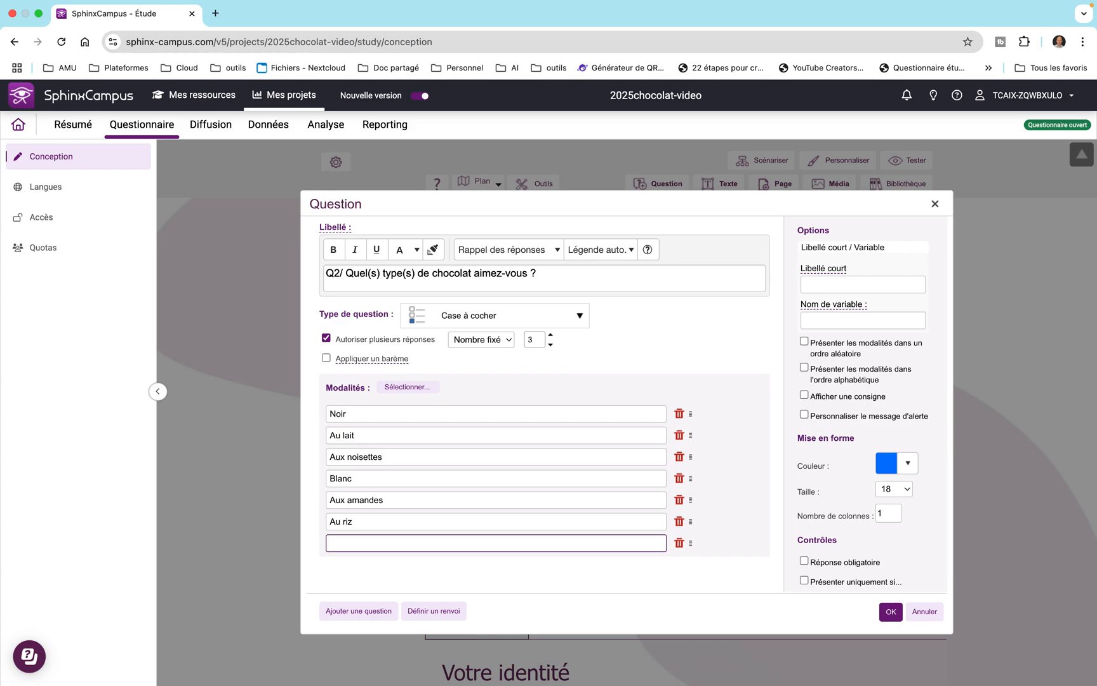
{"action": "type", "text": "Praliné"}
{"action": "key", "text": "Tab"}
Add the answer options Fourrés aux fruits and Autre, with a text field to specify the last option.
{"action": "type", "text": "Fourrés"}
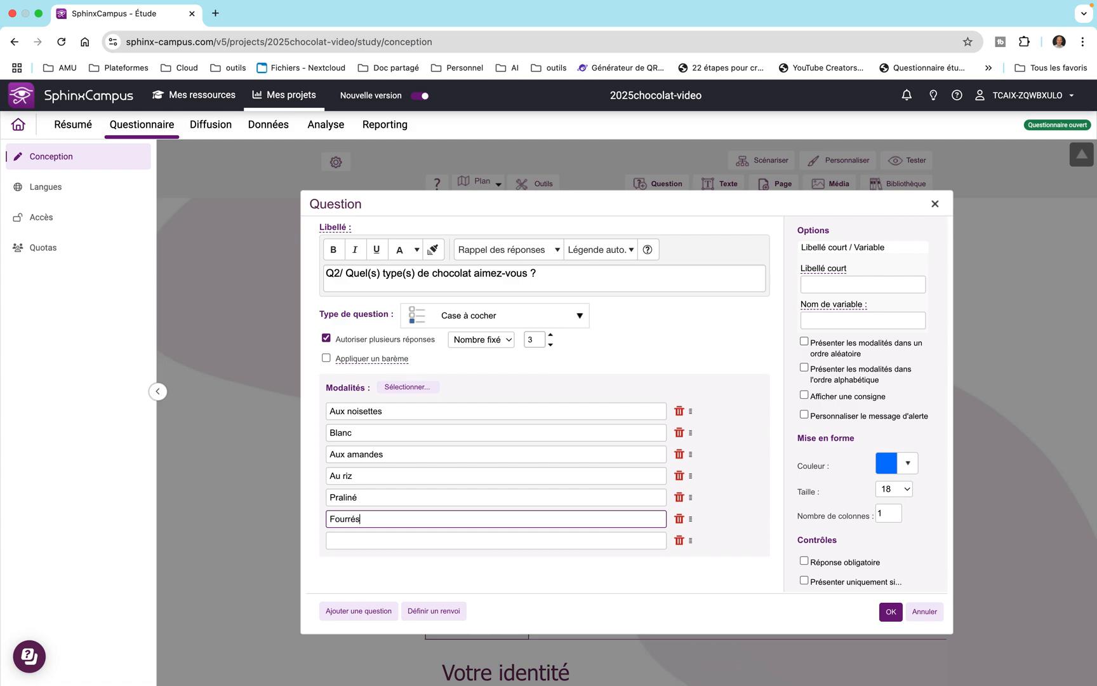
{"action": "type", "text": " aux fruits"}
{"action": "key", "text": "Tab"}
{"action": "type", "text": "A"}
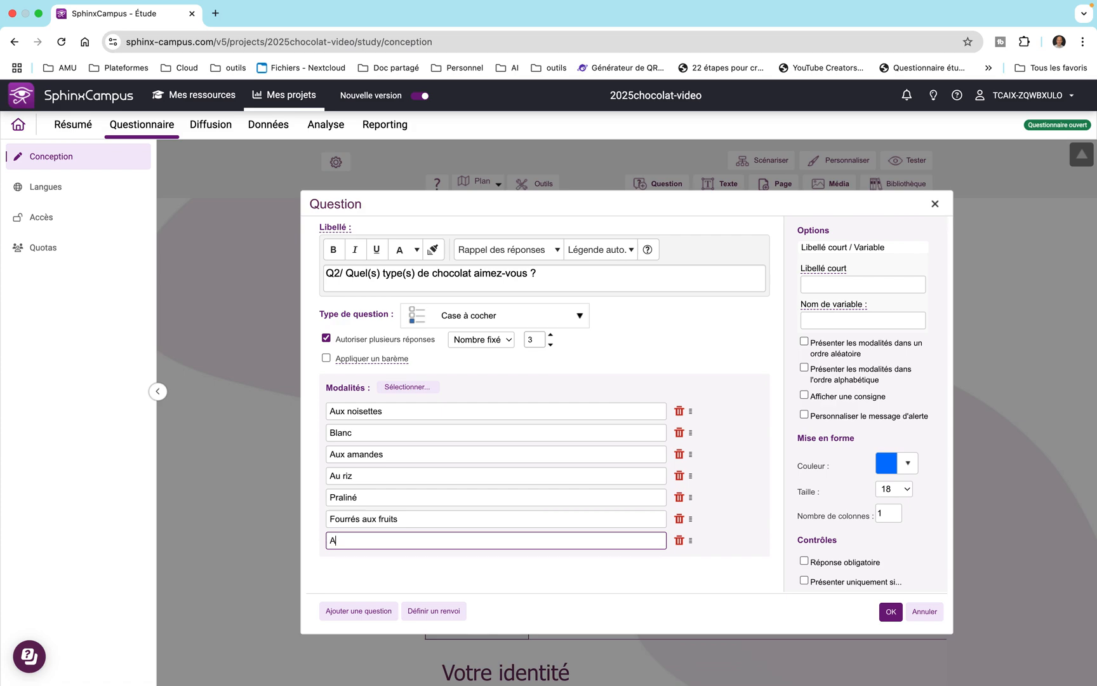
{"action": "type", "text": "utre"}
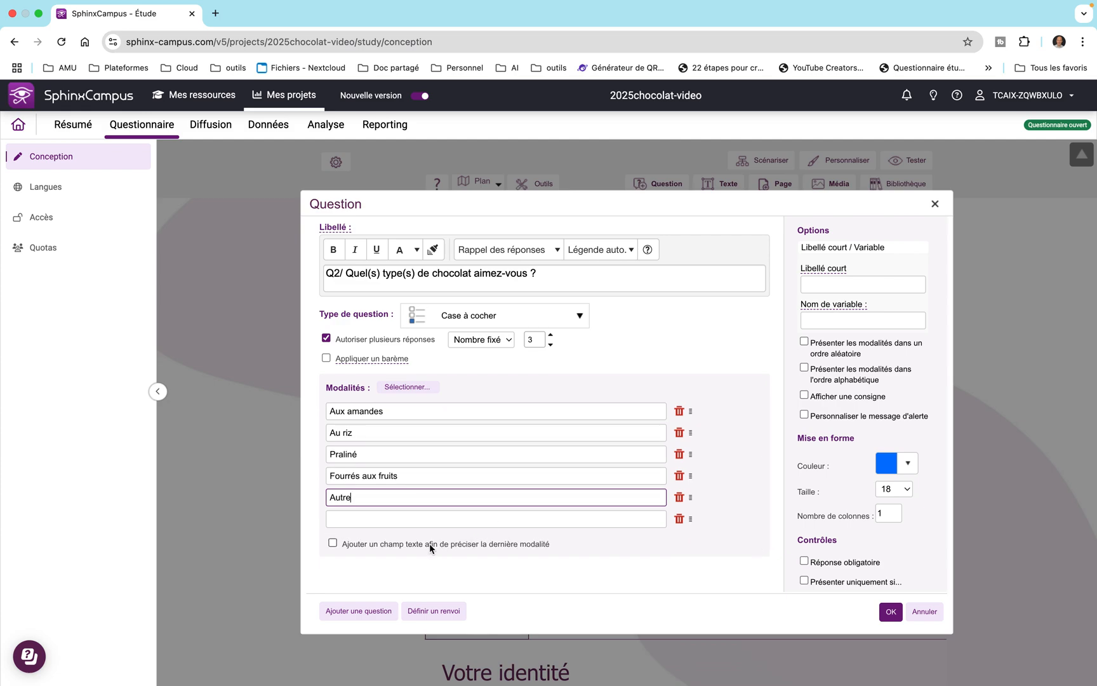
{"action": "left_click", "coordinate": [333, 543]}
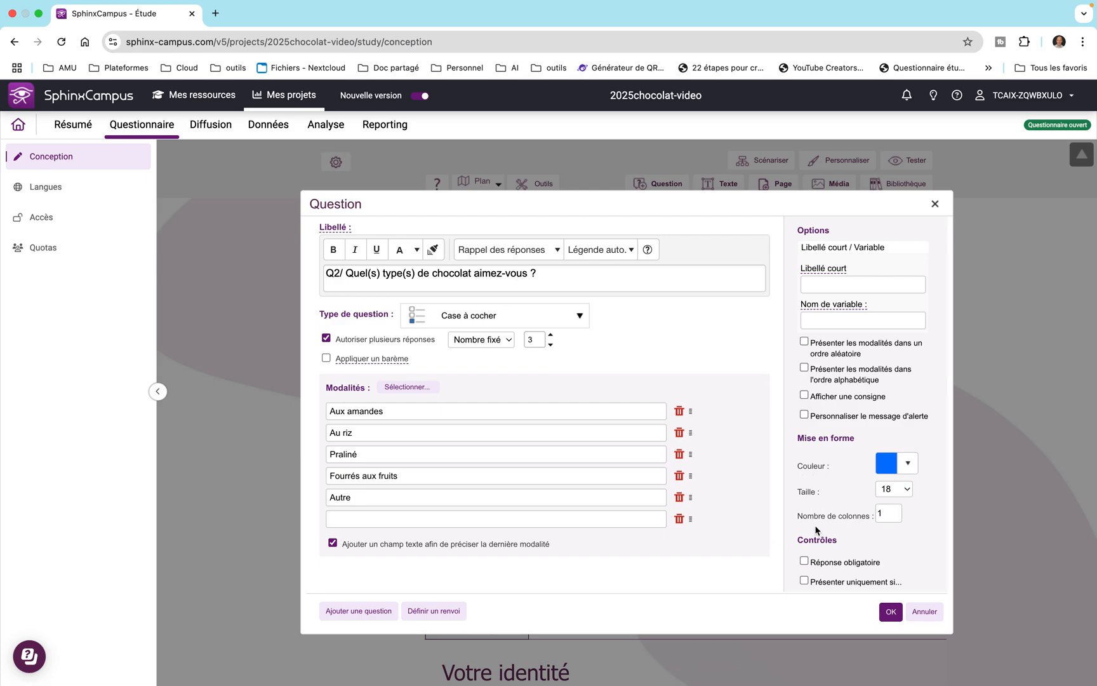
Display the instruction "Sélectionnez jusqu'à trois types de chocolat" for the question and save it.
{"action": "scroll", "coordinate": [816, 531], "scroll_direction": "down", "scroll_amount": 1}
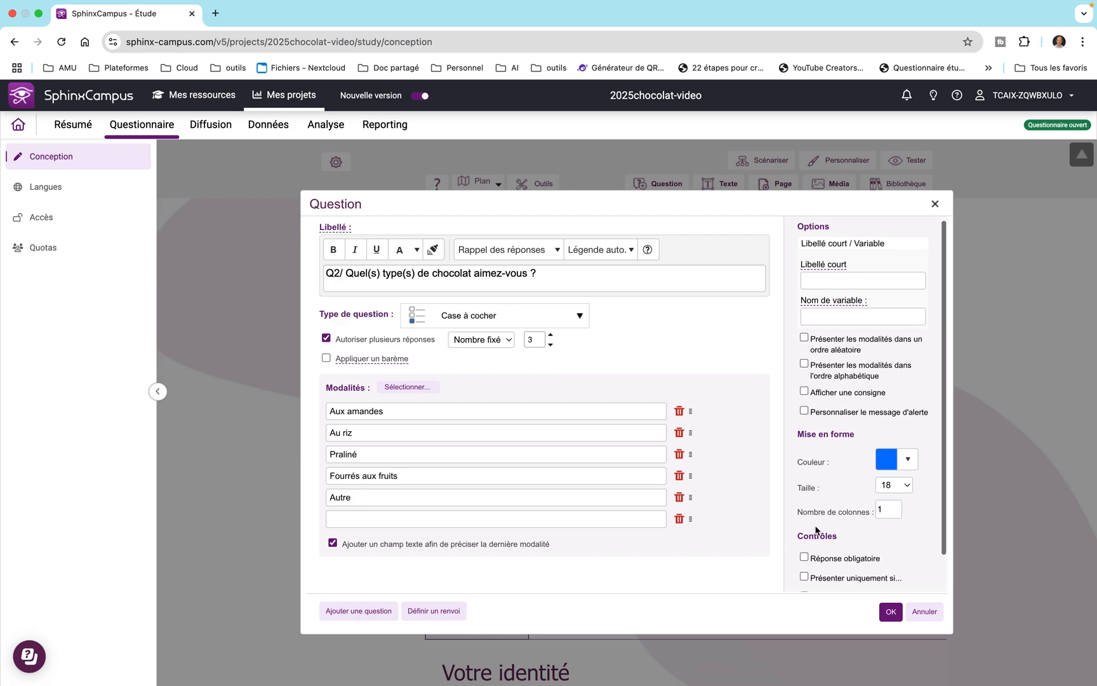
{"action": "left_click", "coordinate": [805, 390]}
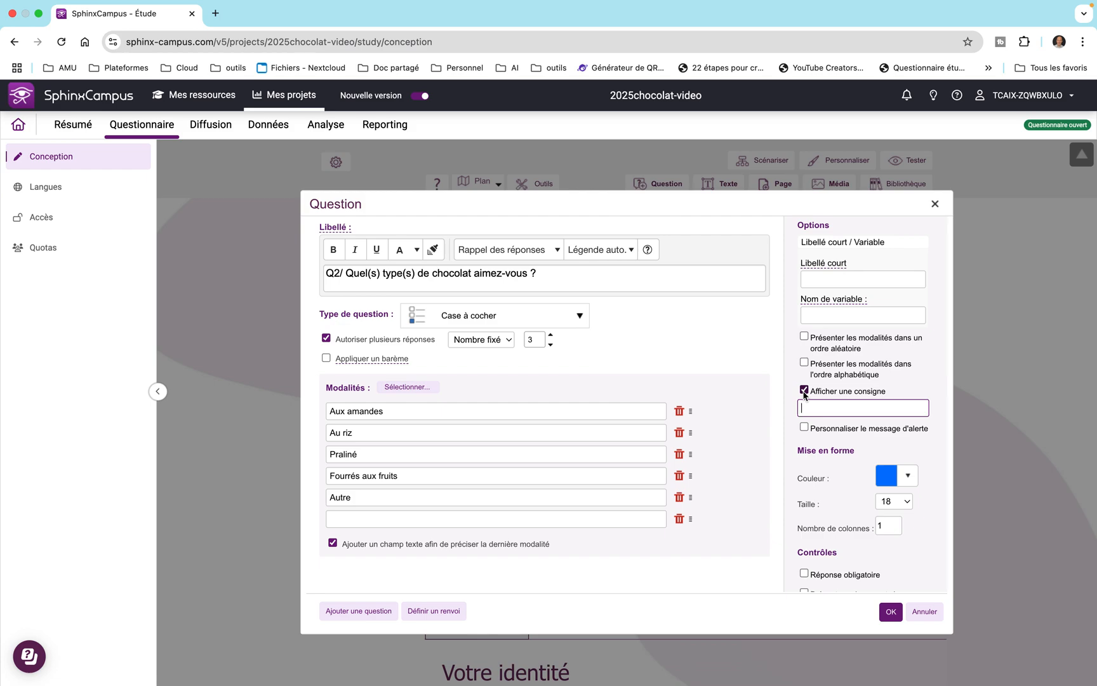
{"action": "type", "text": "Sél"}
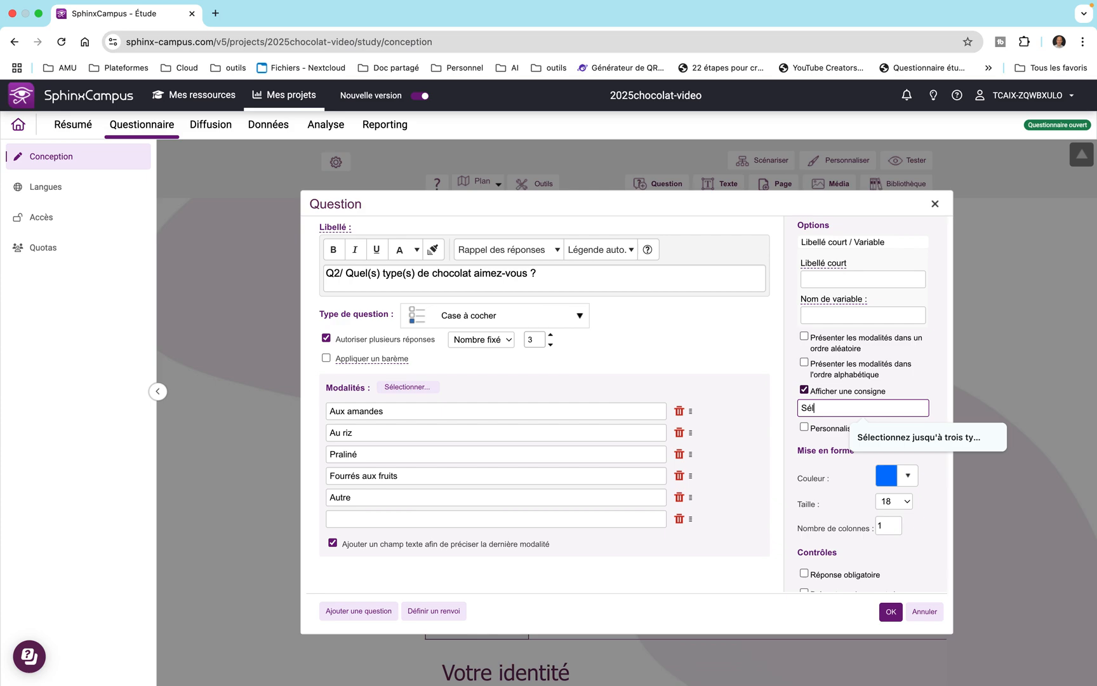
{"action": "type", "text": "ectionnez j"}
{"action": "type", "text": "usqu'à "}
{"action": "type", "text": "trois type"}
{"action": "type", "text": "s de chocolat"}
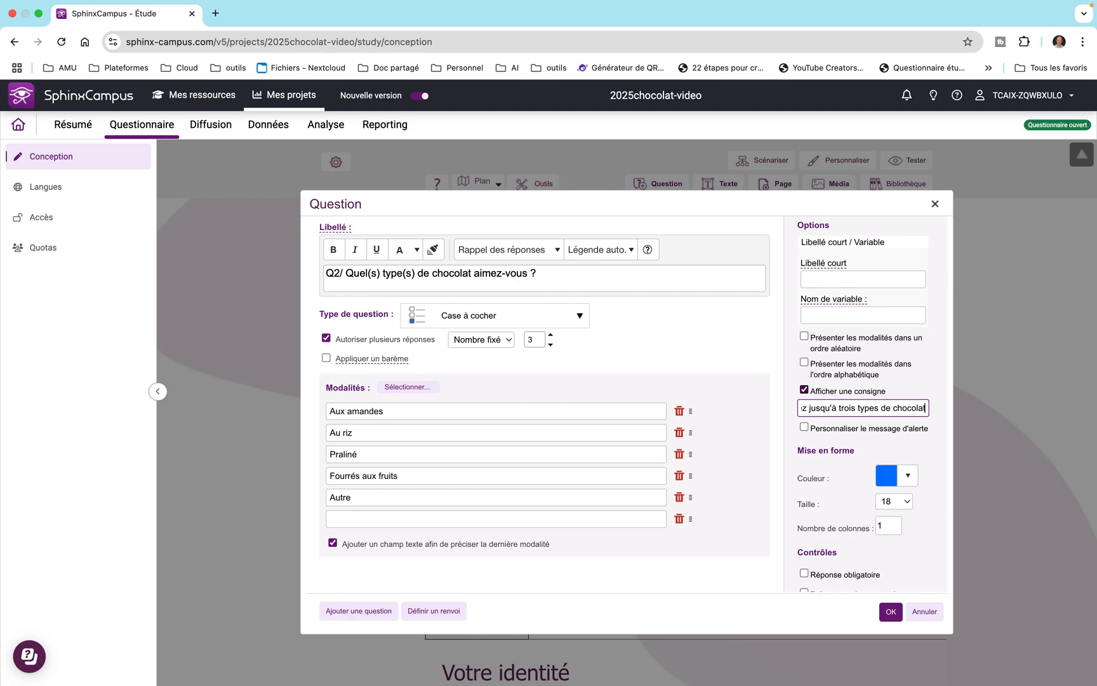
{"action": "left_click", "coordinate": [890, 612]}
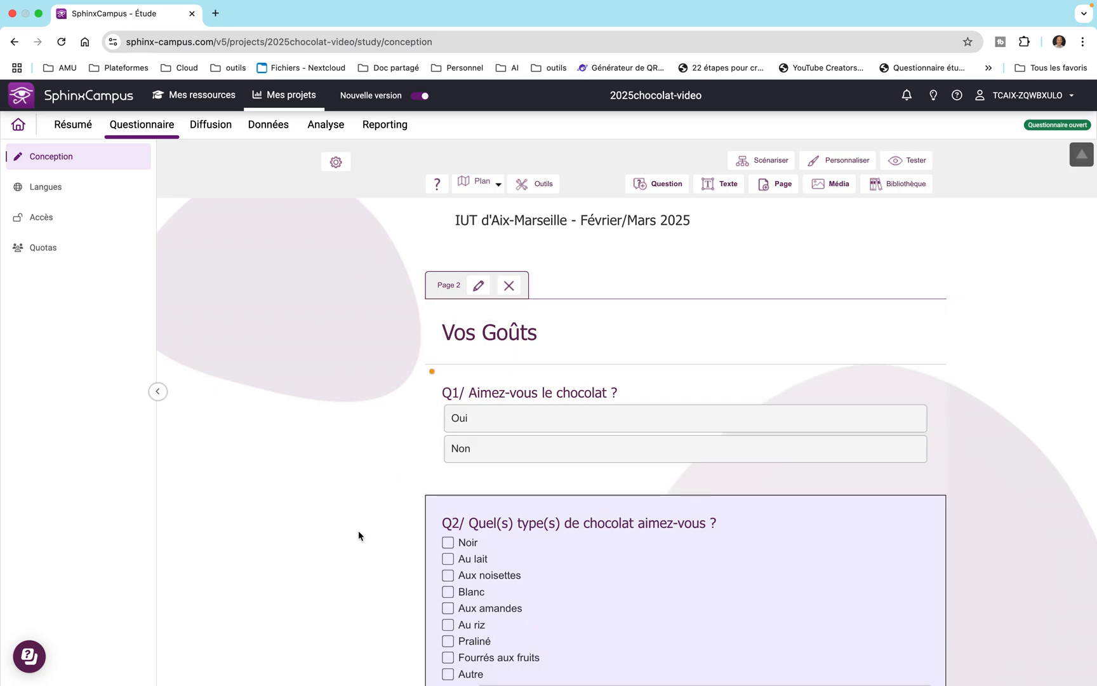
Test the questionnaire in the smartphone preview and advance to the Vos Goûts page.
{"action": "scroll", "coordinate": [358, 534], "scroll_direction": "down", "scroll_amount": 3}
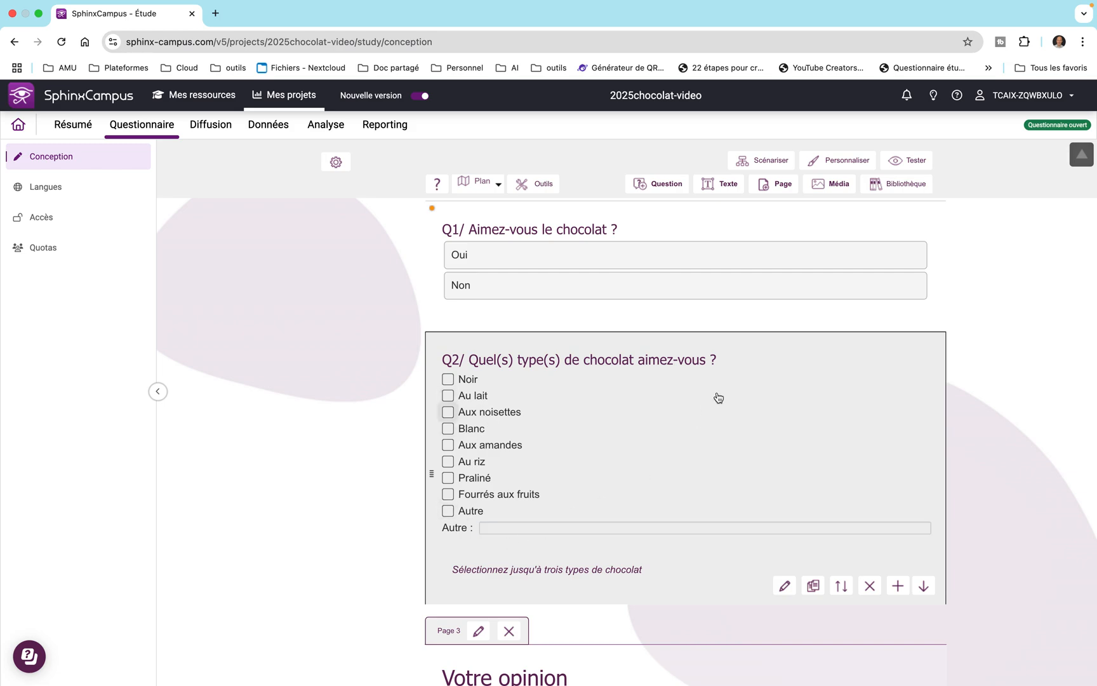
{"action": "left_click", "coordinate": [904, 161]}
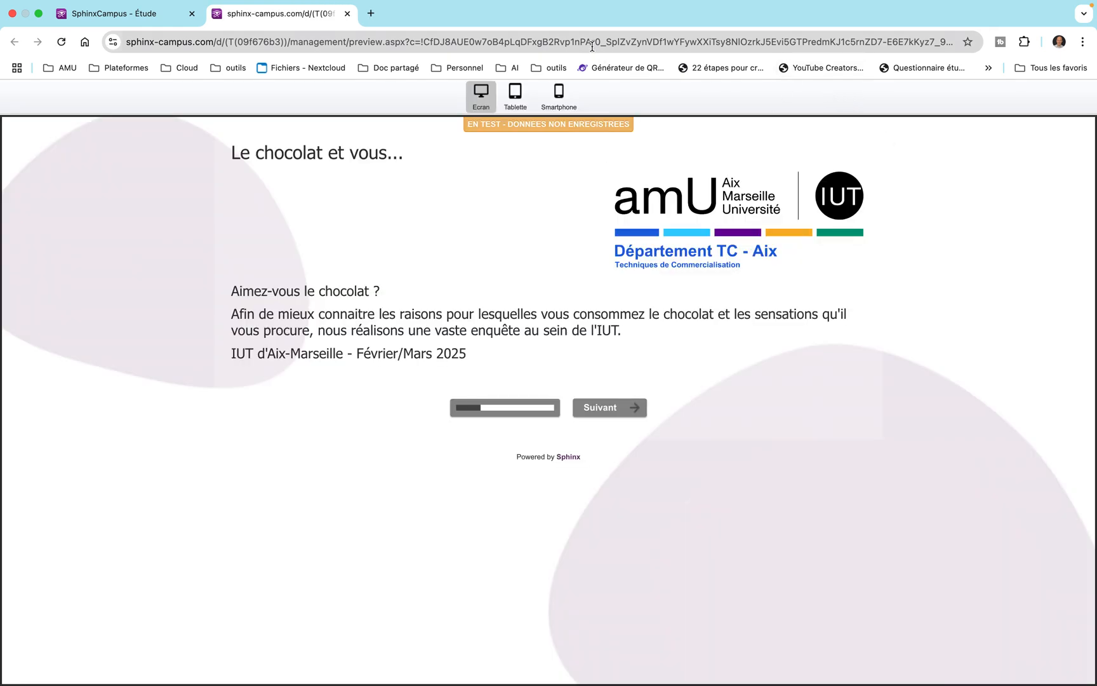
{"action": "left_click", "coordinate": [563, 91]}
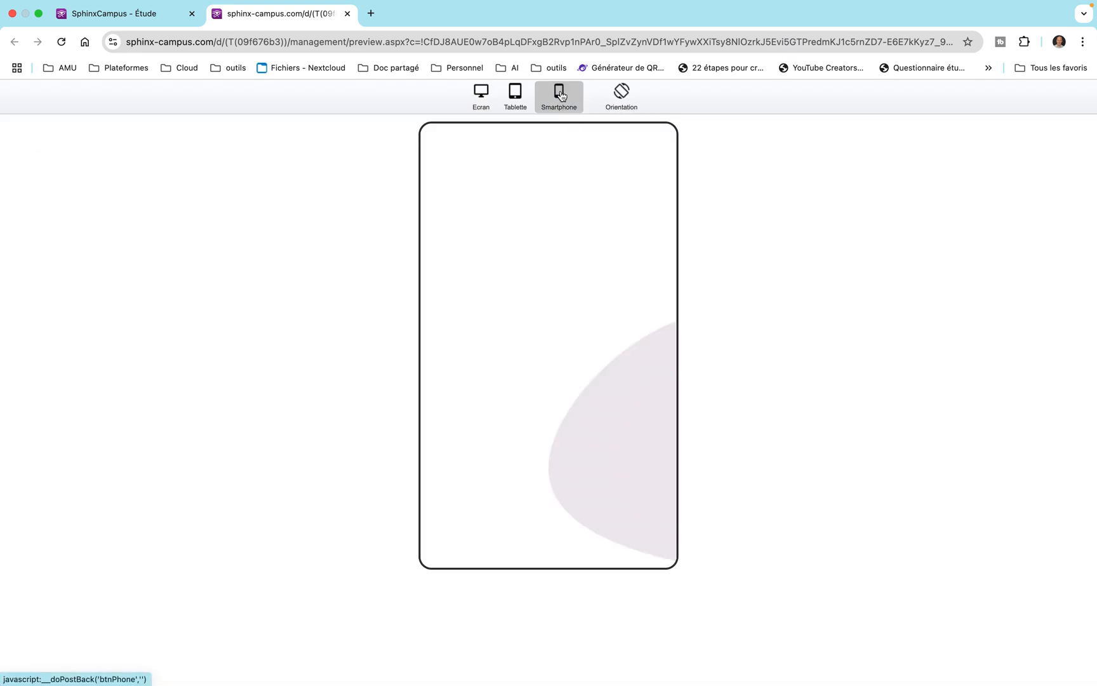
{"action": "left_click", "coordinate": [582, 480]}
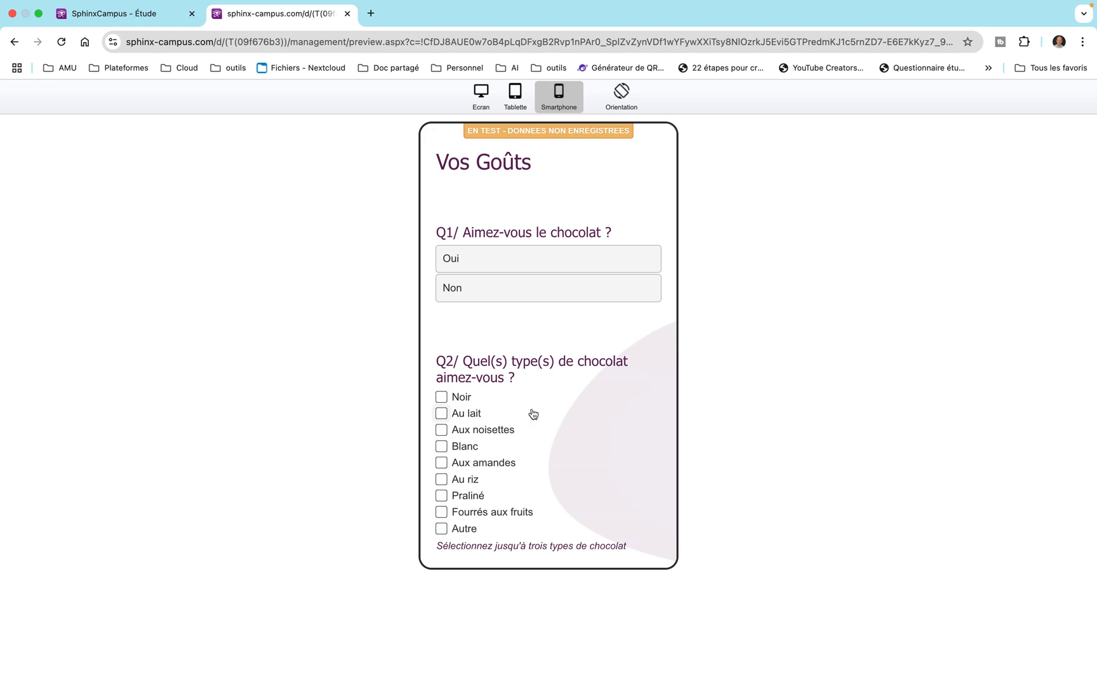
Answer Oui to Q1 and select Aux noisettes, Au lait, Blanc and Aux amandes for Q2 in the preview.
{"action": "left_click", "coordinate": [454, 270]}
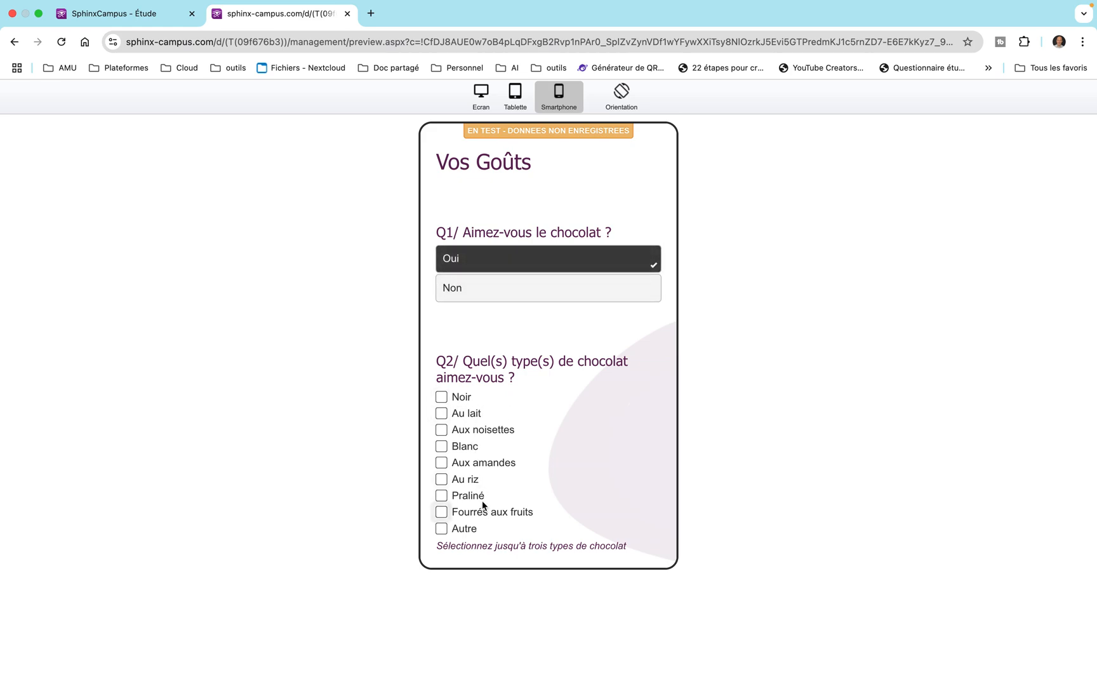
{"action": "left_click", "coordinate": [446, 432]}
{"action": "left_click", "coordinate": [441, 419]}
{"action": "left_click", "coordinate": [442, 446]}
{"action": "left_click", "coordinate": [442, 465]}
Try to advance with four Q2 choices selected, deselect Aux amandes and continue to the following page.
{"action": "scroll", "coordinate": [575, 470], "scroll_direction": "down", "scroll_amount": 3}
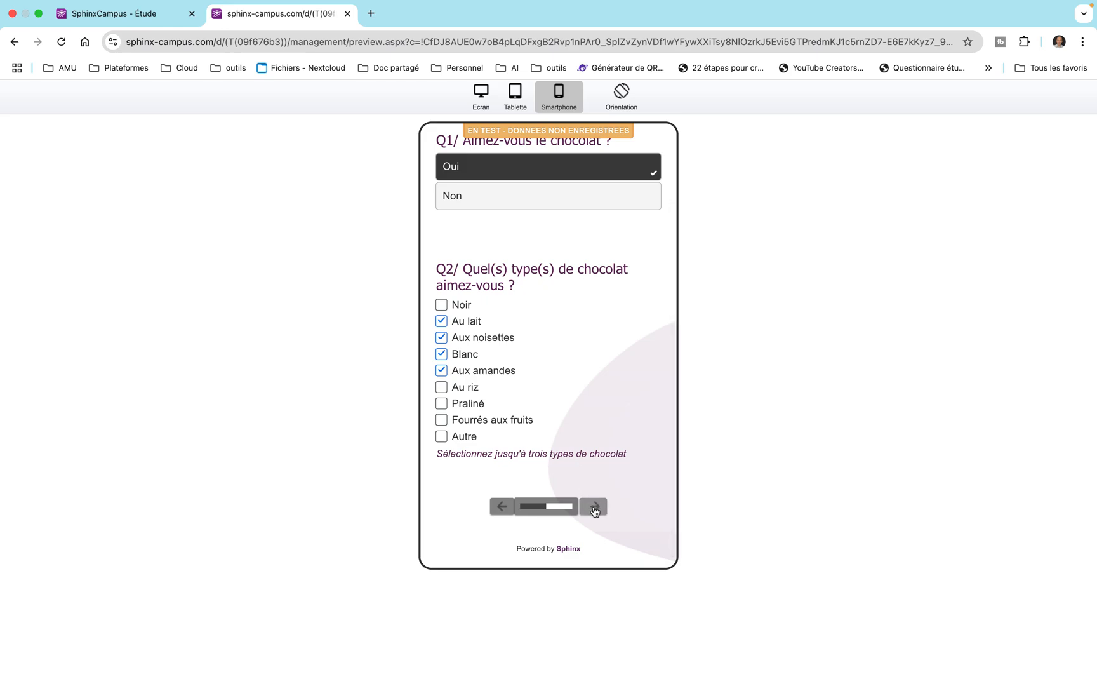
{"action": "left_click", "coordinate": [595, 508]}
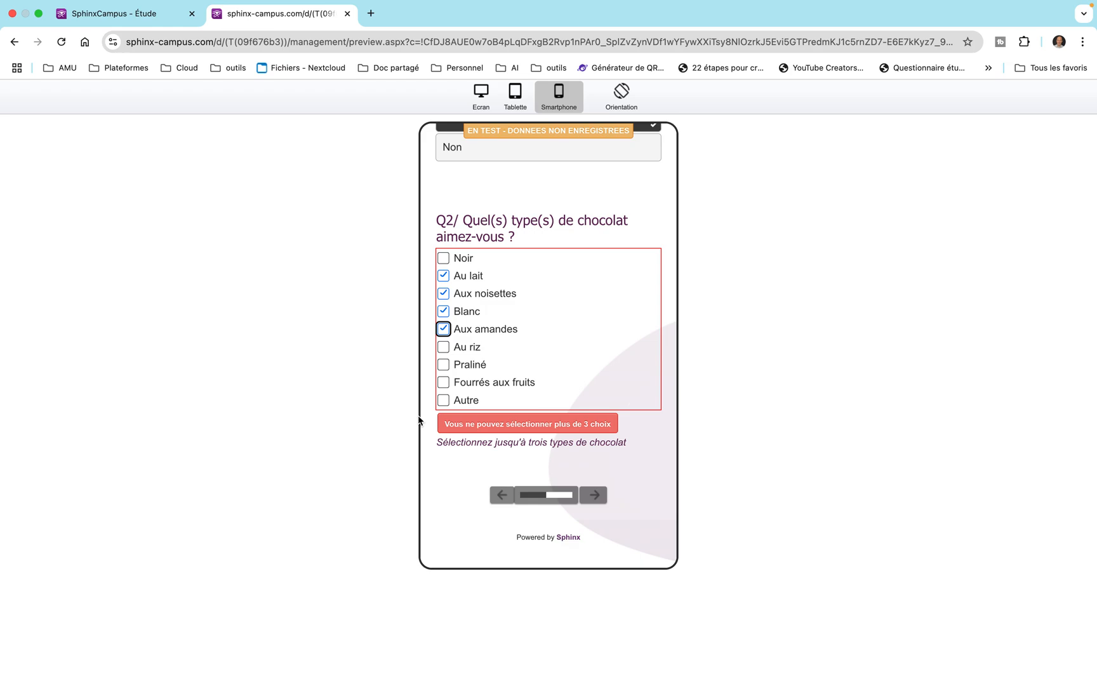
{"action": "left_click", "coordinate": [443, 329]}
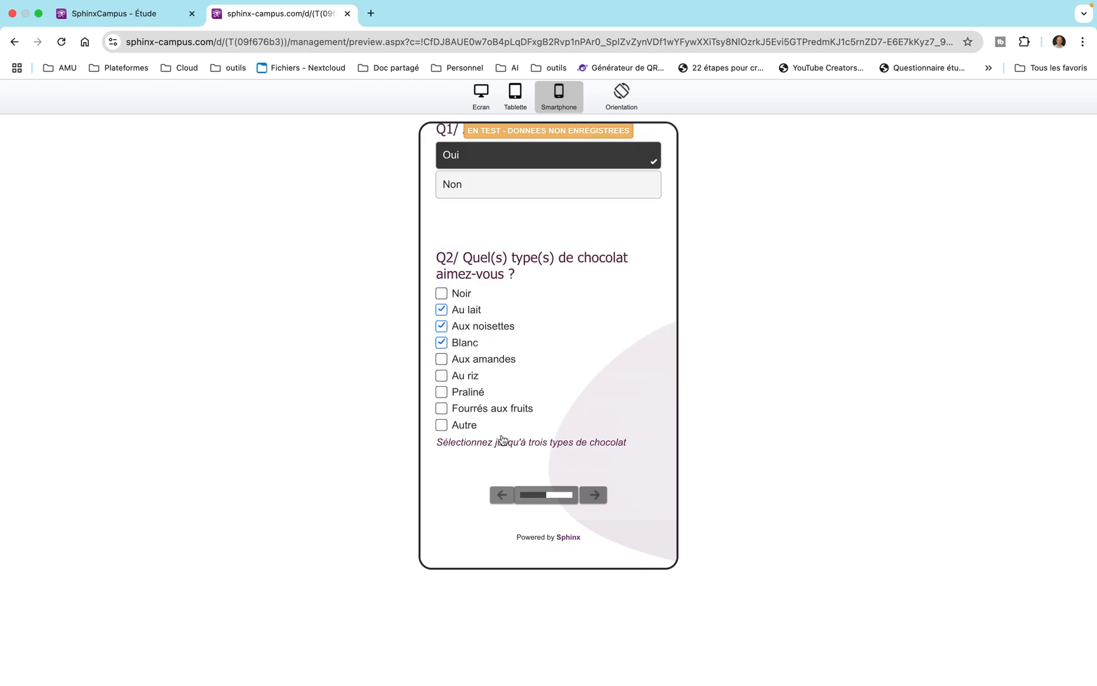
{"action": "left_click", "coordinate": [595, 502]}
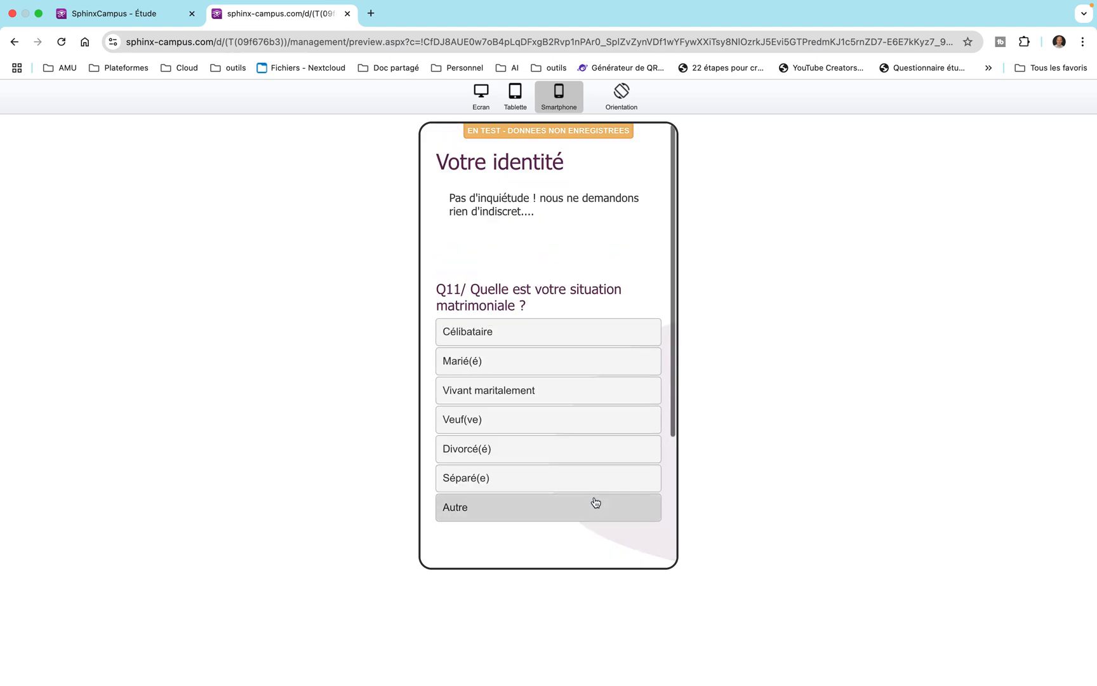